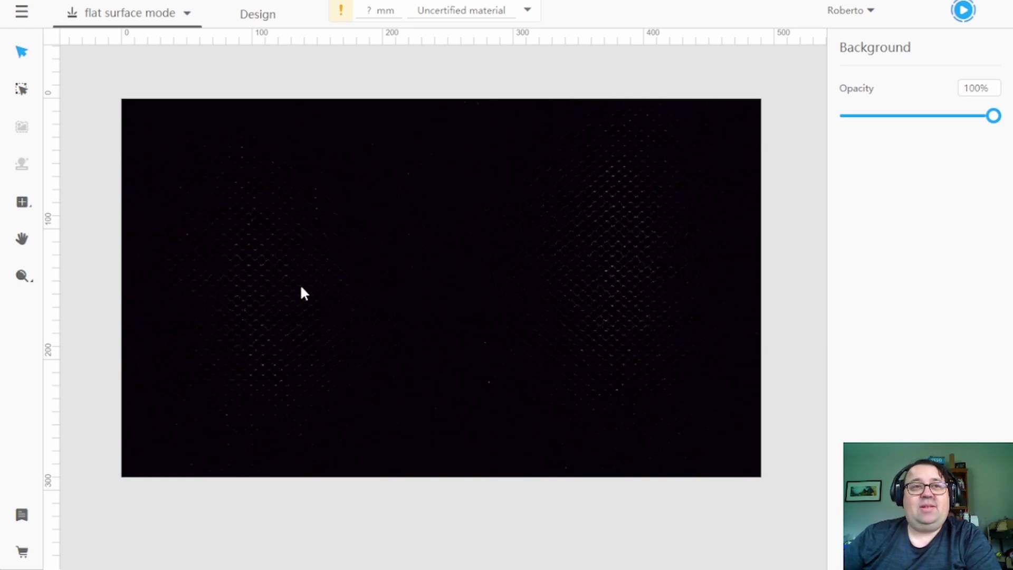
- Reconnect the laser over USB through Add A Device and finish the setup
left_click(872, 13)
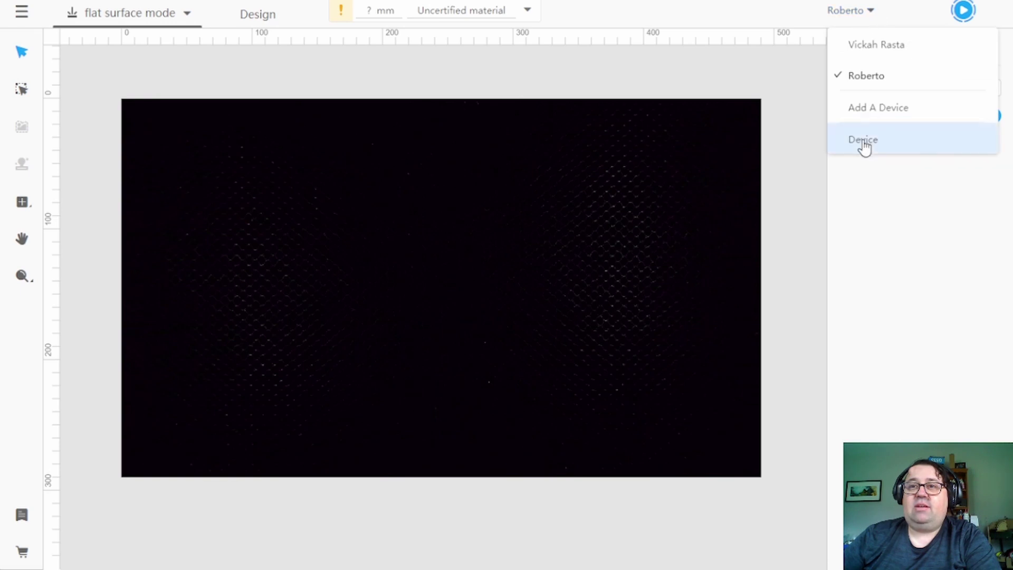
left_click(875, 110)
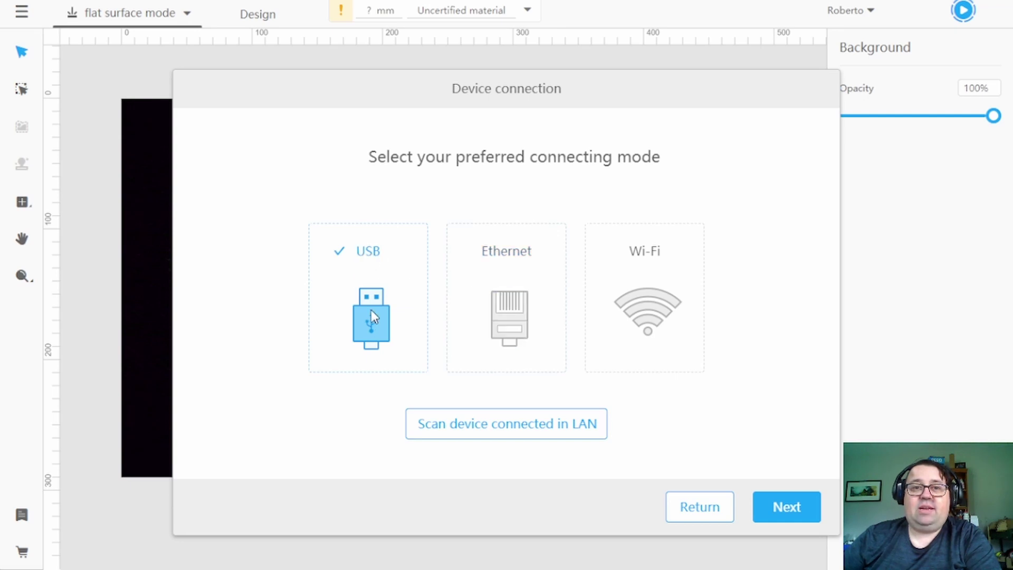
left_click(790, 518)
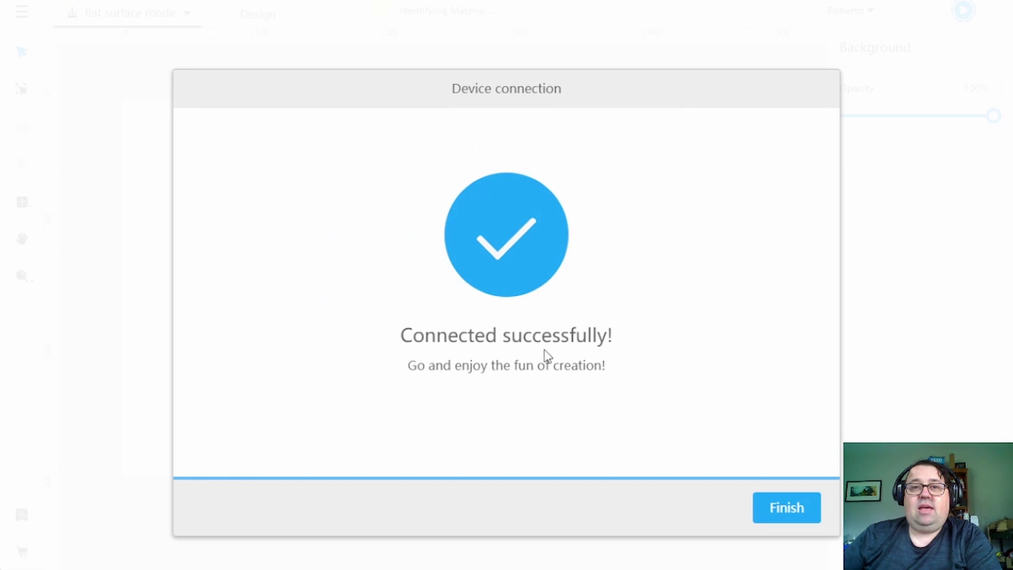
left_click(794, 517)
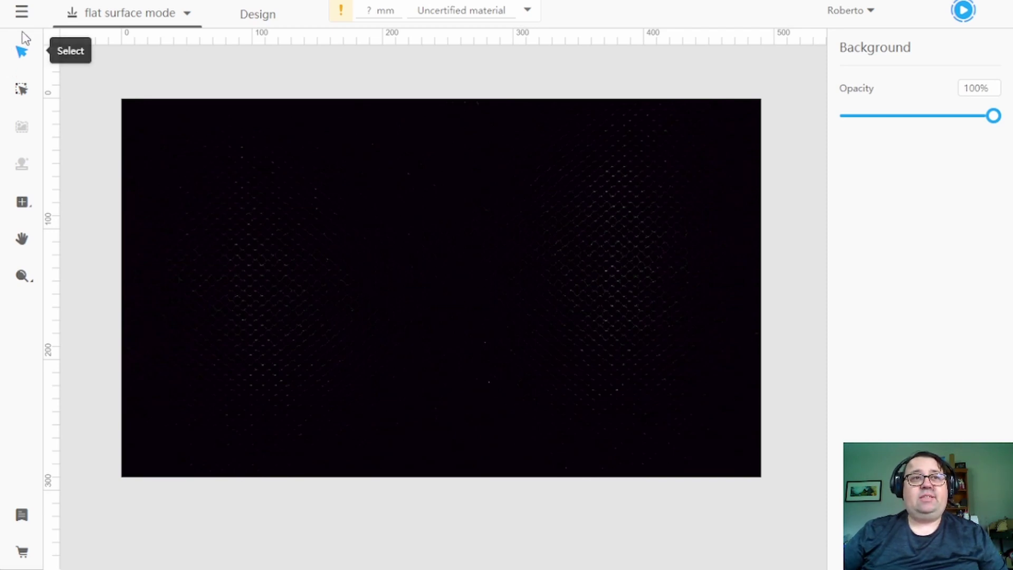
- Add the laser over Wi-Fi, entering the home network's password to connect
left_click(869, 13)
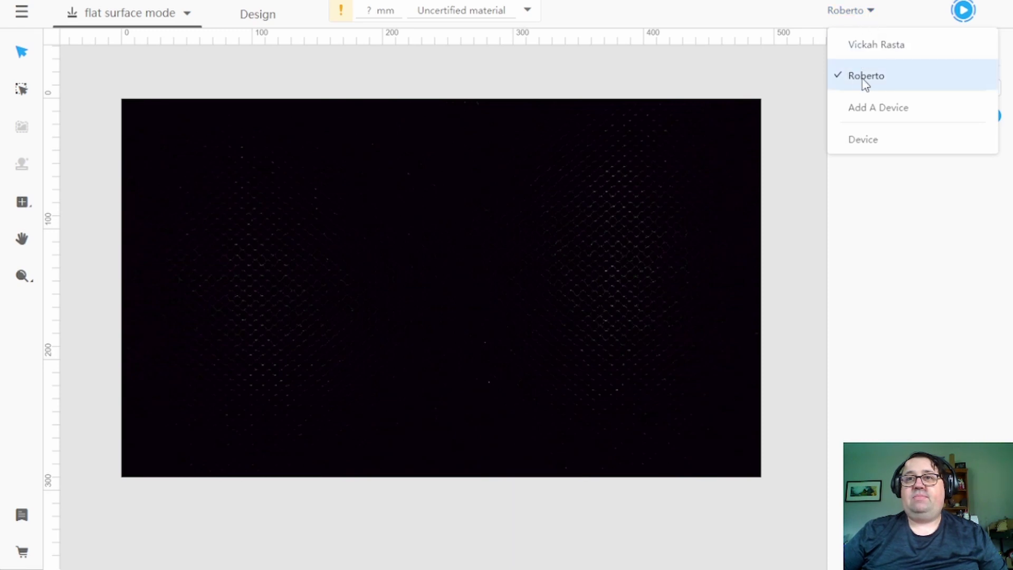
left_click(866, 121)
left_click(641, 307)
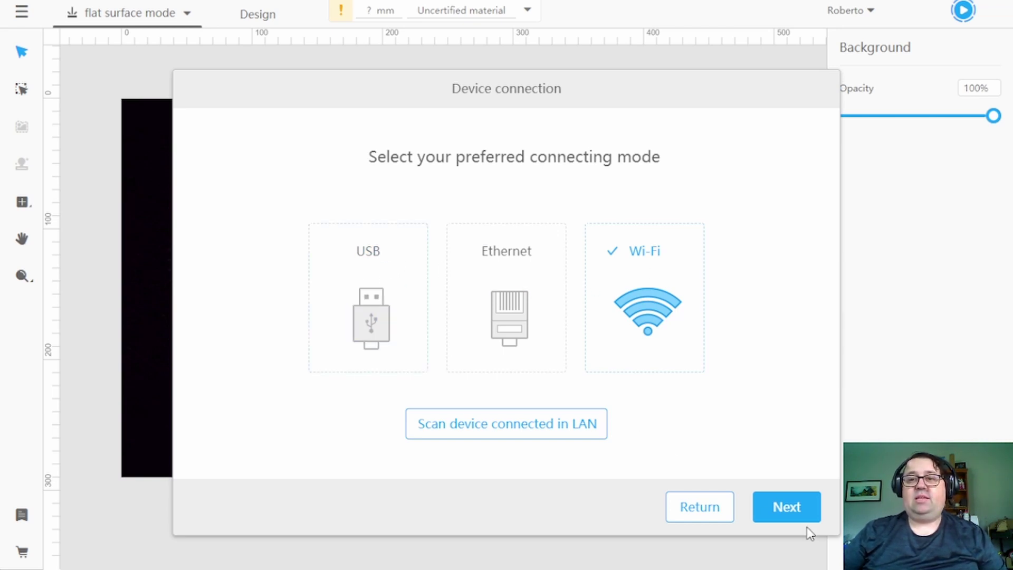
left_click(788, 506)
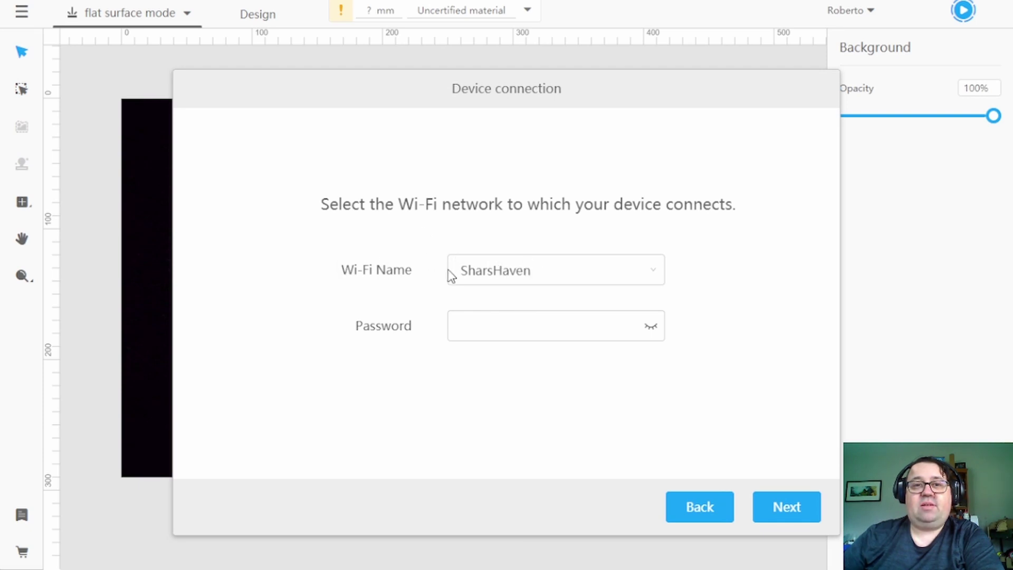
left_click(484, 319)
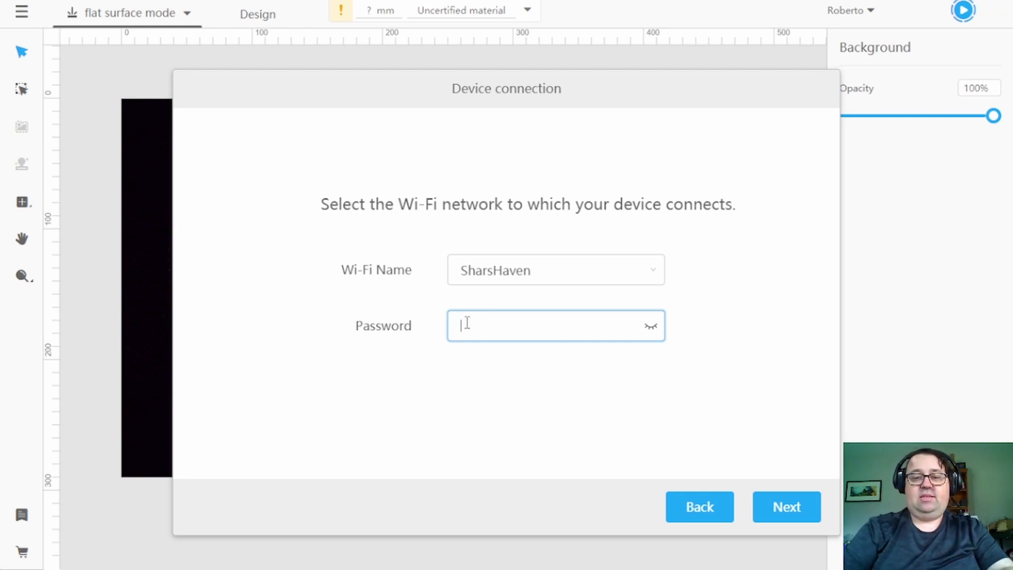
type("••")
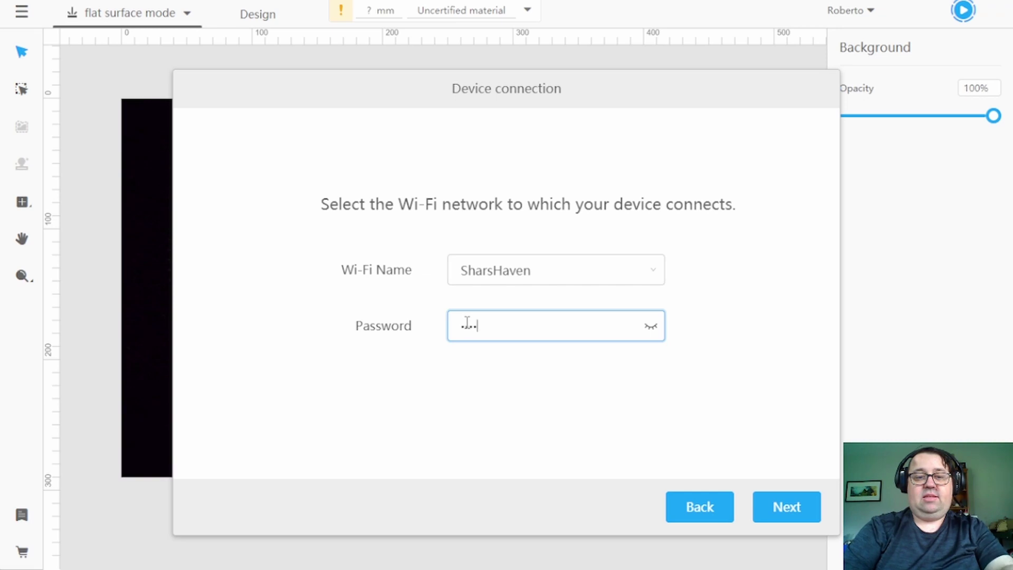
type("•••••")
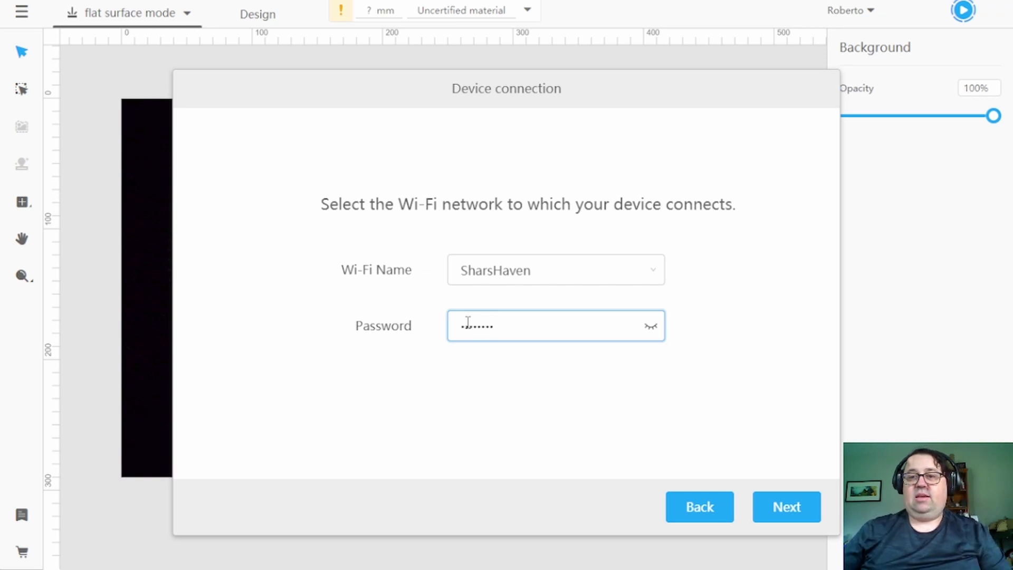
left_click(790, 519)
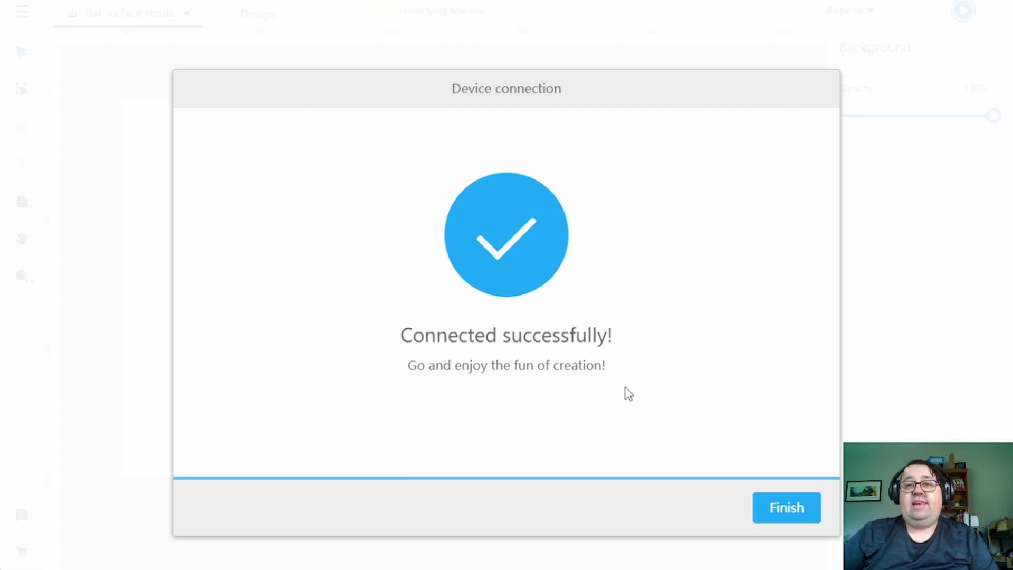
- Finish the Wi-Fi setup and try Start, which shows the Offline 'unable to connect' notice
left_click(785, 517)
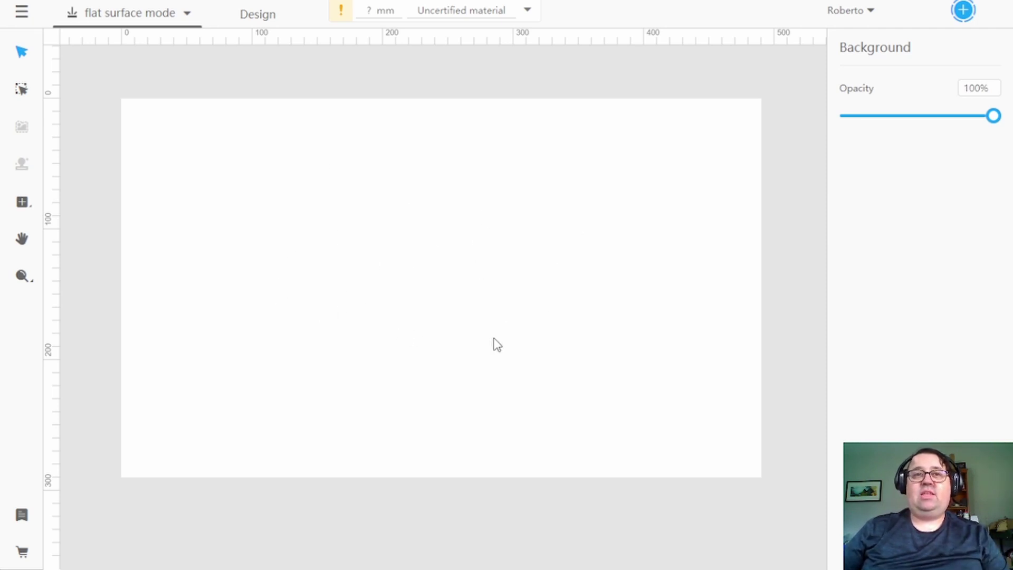
left_click(870, 13)
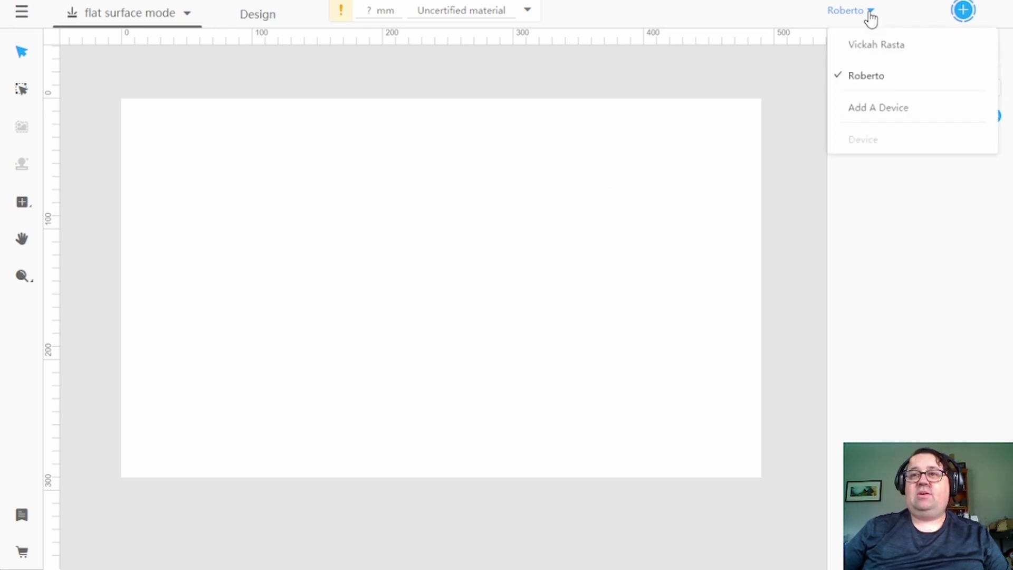
left_click(964, 11)
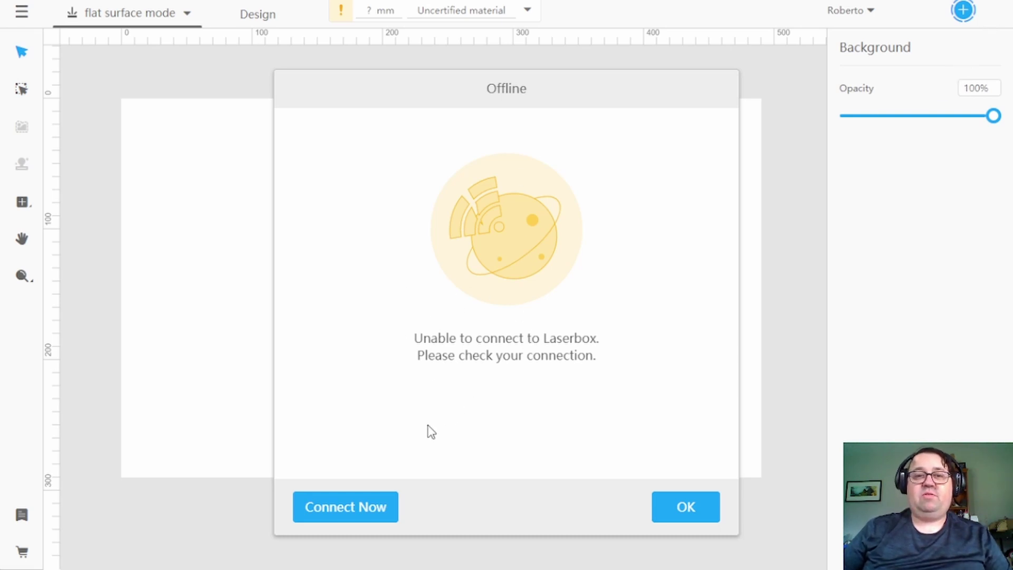
- Scan the local network for the laser twice from the Offline notice, finding no devices
left_click(335, 510)
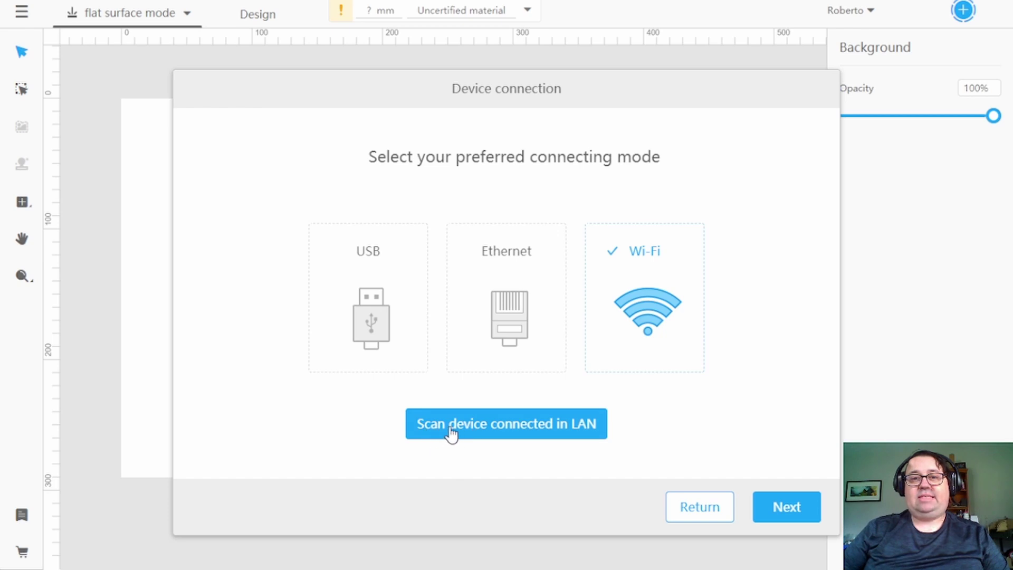
left_click(548, 433)
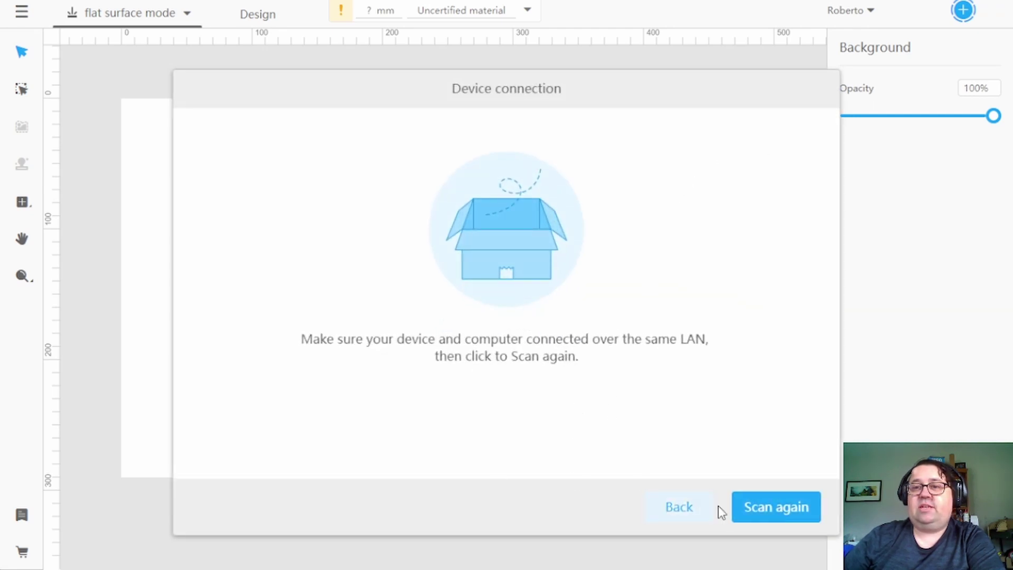
left_click(776, 507)
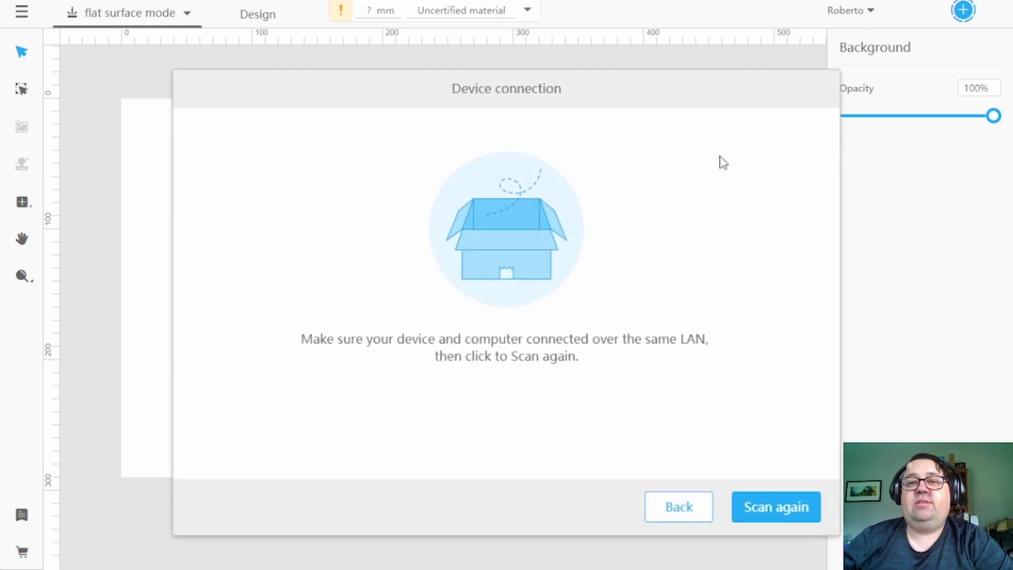
- Return to connection modes and attempt the Wi-Fi connection, which fails
left_click(681, 507)
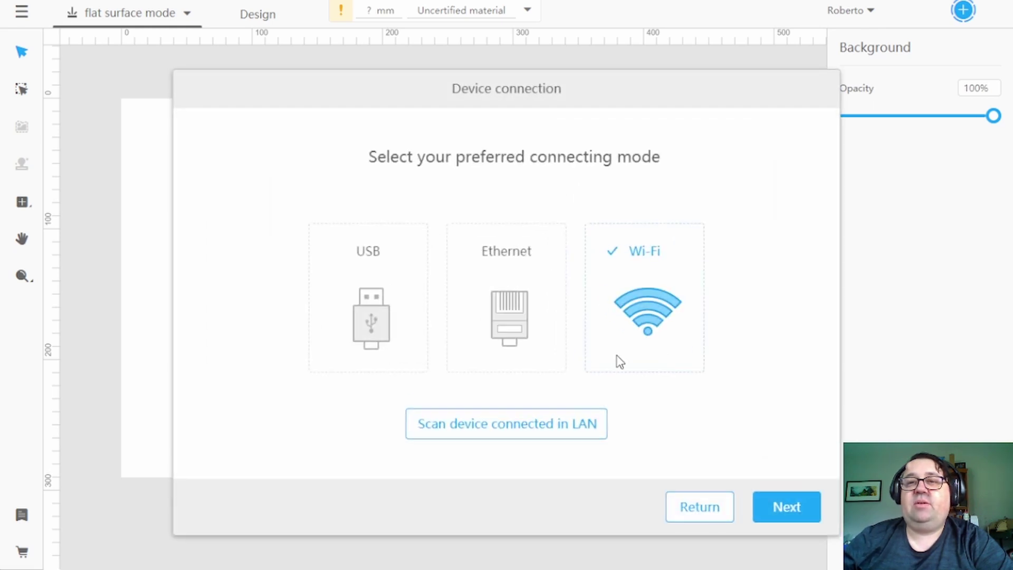
left_click(791, 516)
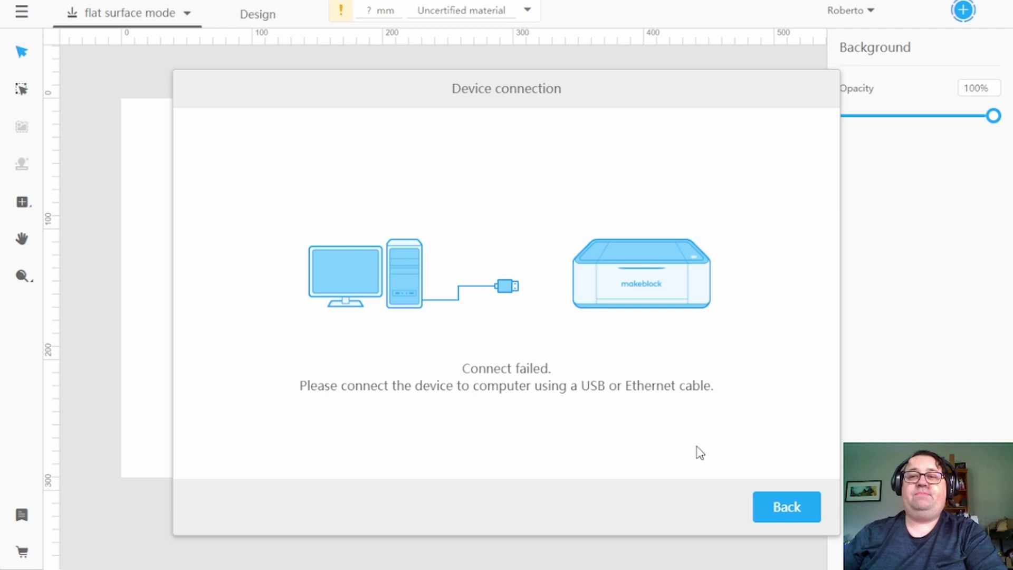
left_click(775, 501)
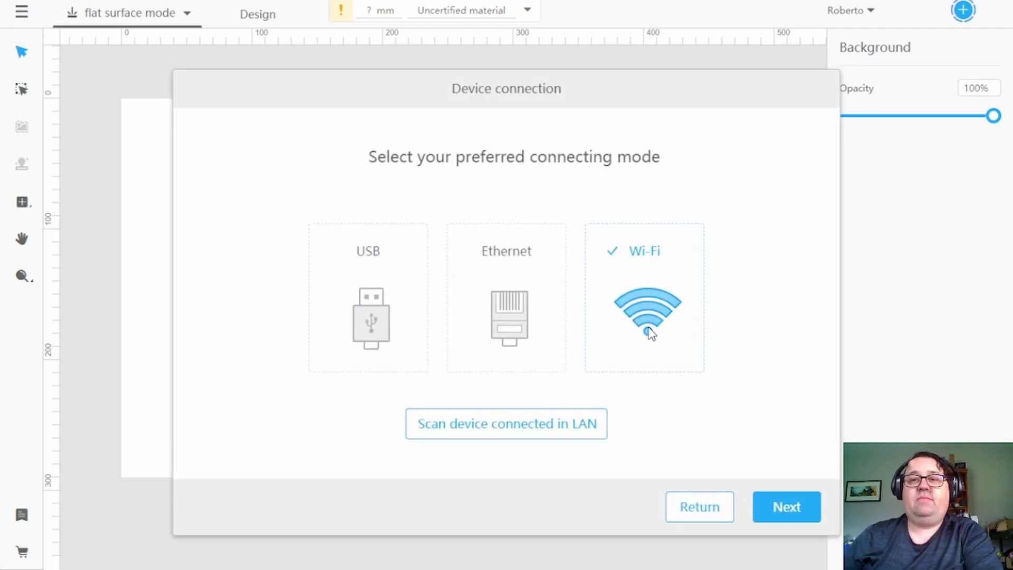
- Retry the Wi-Fi connection with the network password and close the setup
left_click(786, 506)
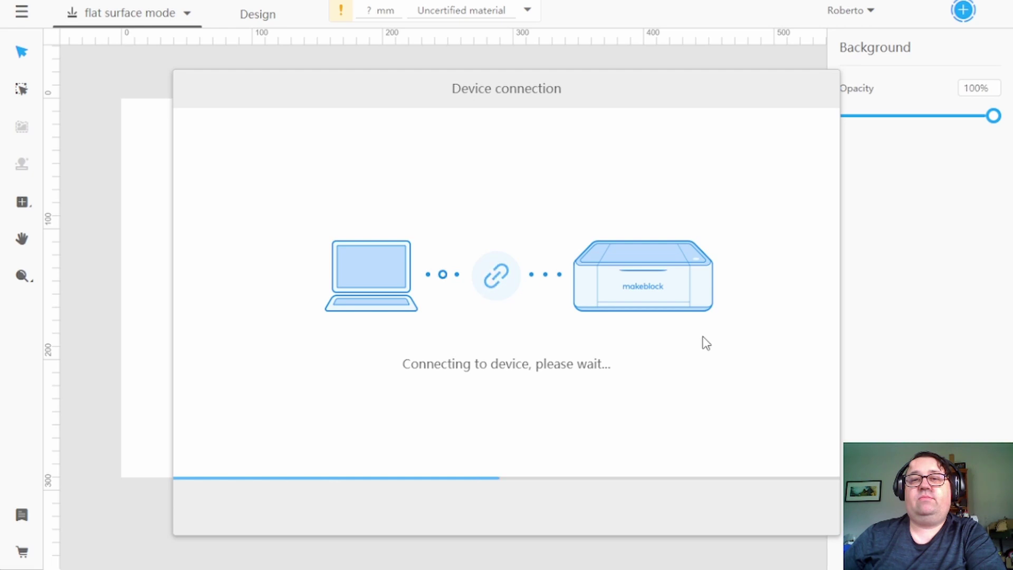
left_click(472, 322)
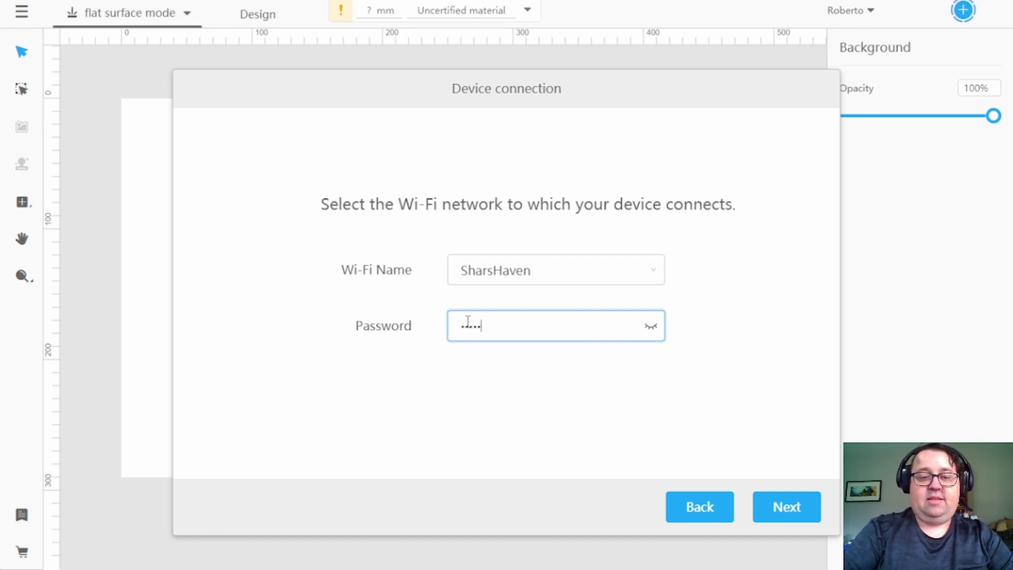
type("••")
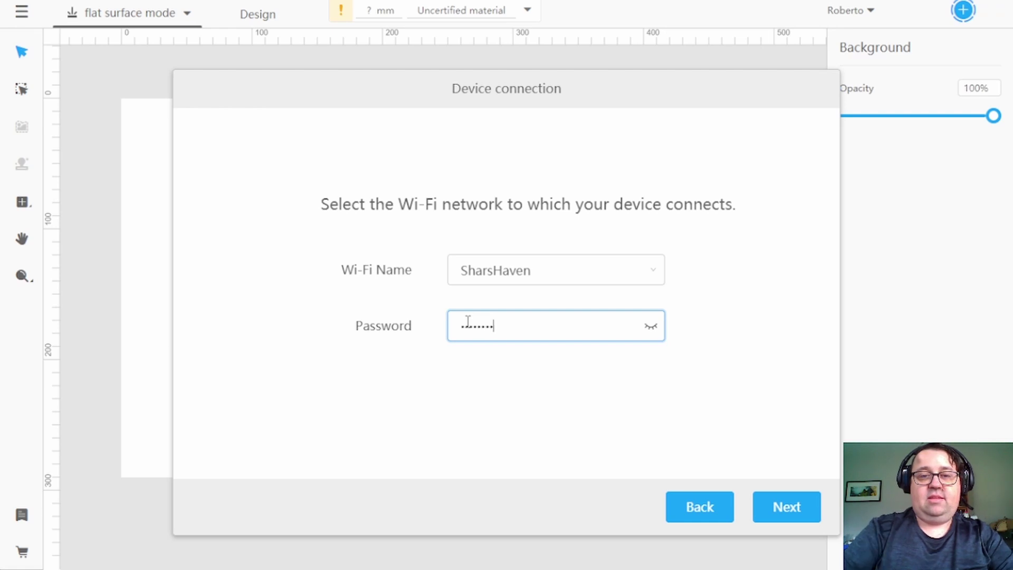
left_click(786, 499)
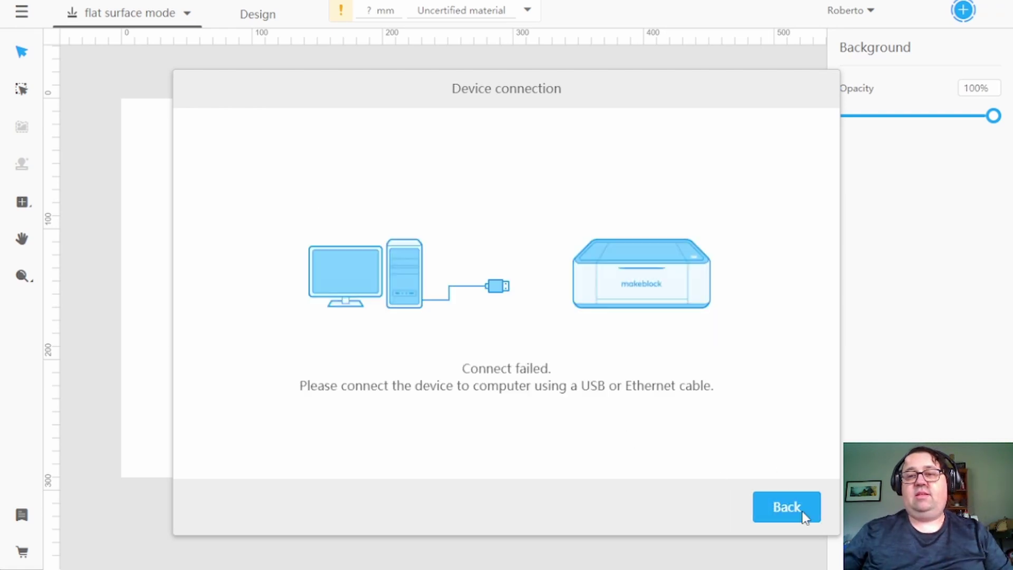
left_click(771, 509)
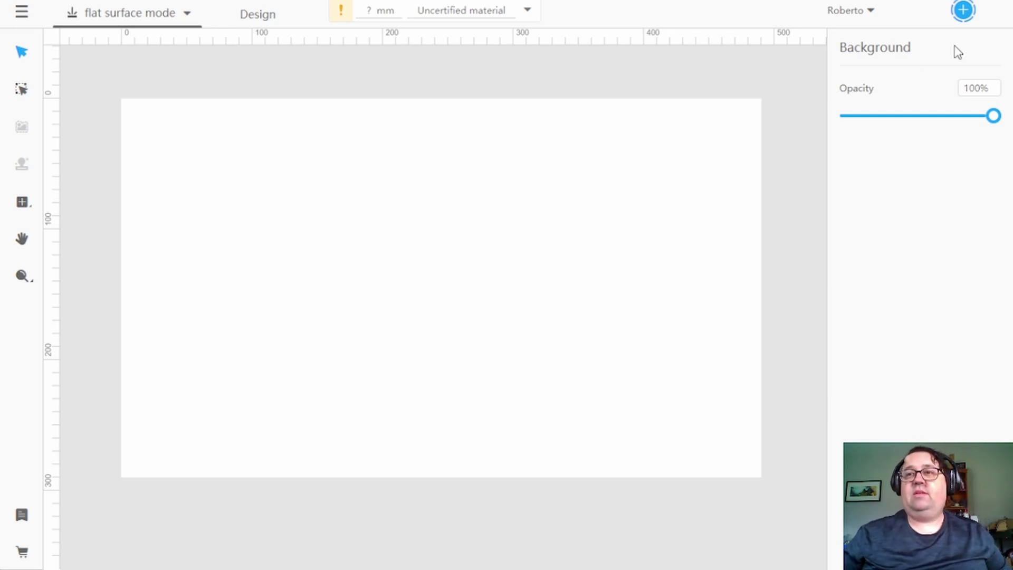
- Scan the LAN from the Offline notice and connect to the laser at 192.168.86.250
left_click(965, 12)
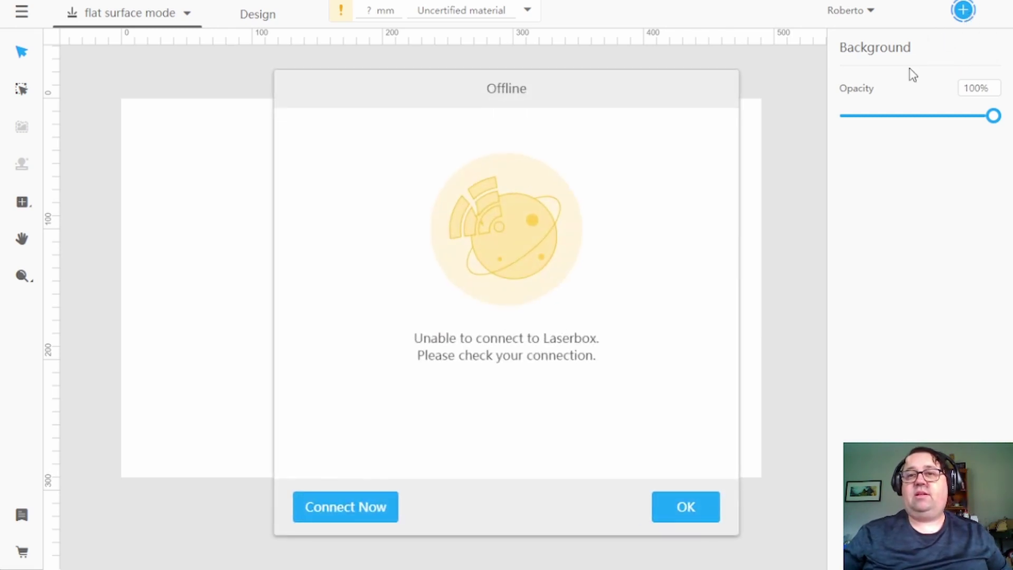
left_click(363, 516)
left_click(489, 430)
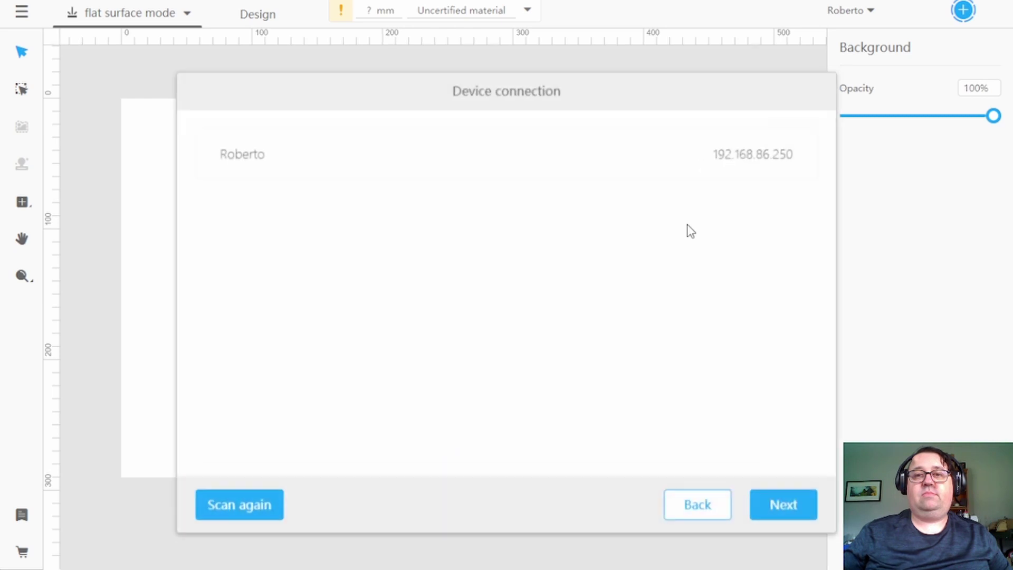
left_click(746, 153)
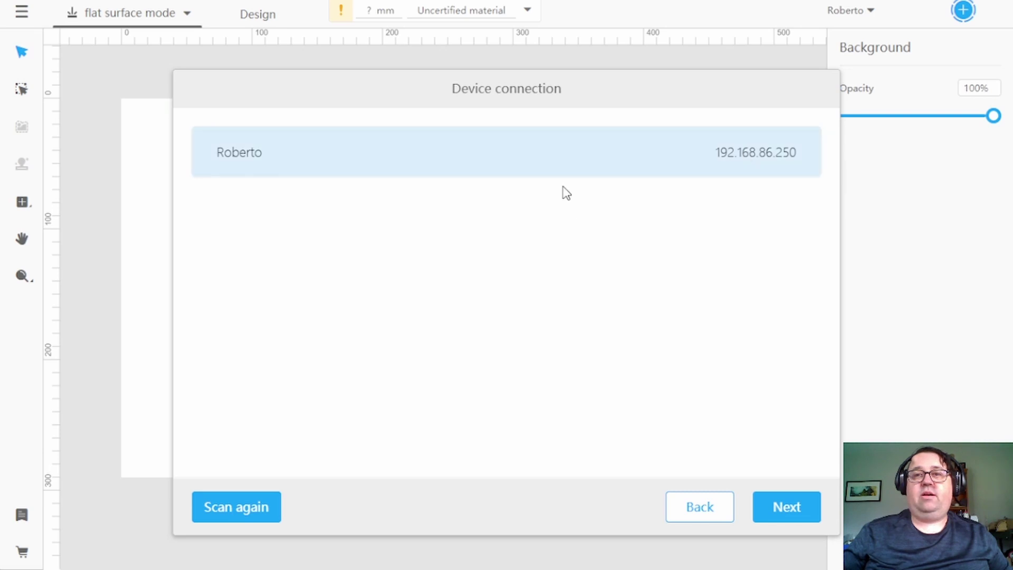
left_click(796, 508)
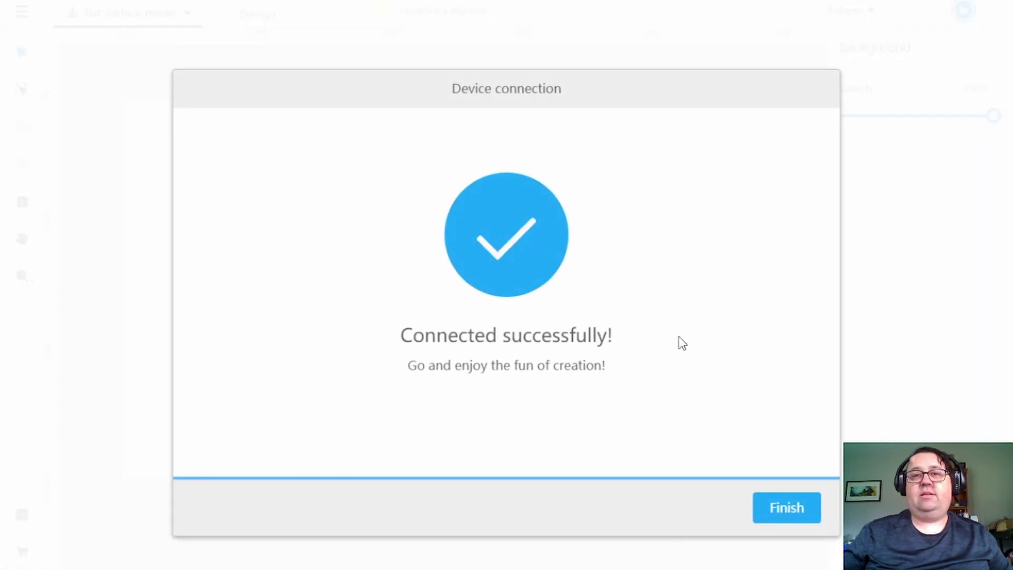
- Finish the LAN connection setup so the laser begins identifying the material on the canvas
left_click(784, 507)
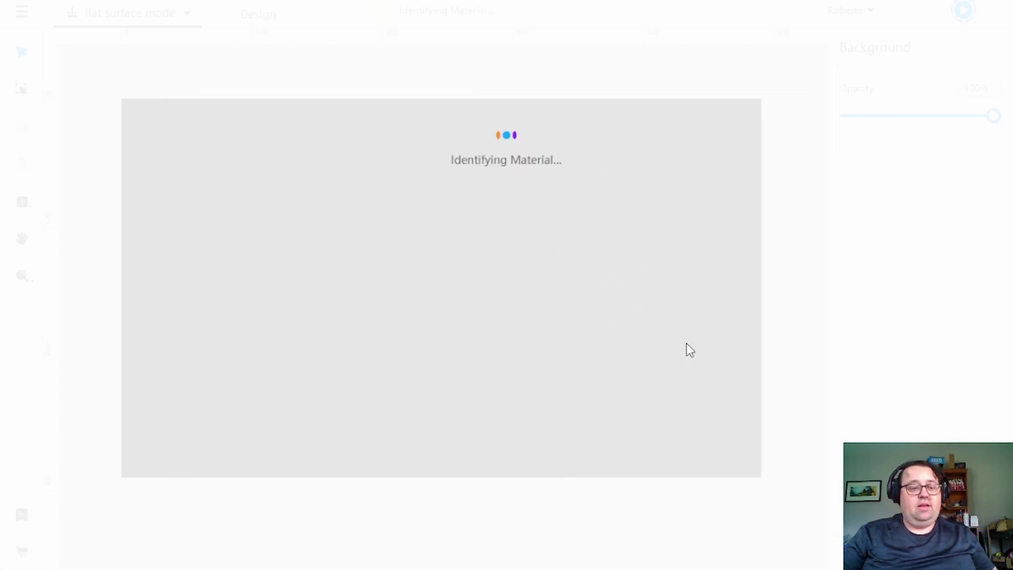